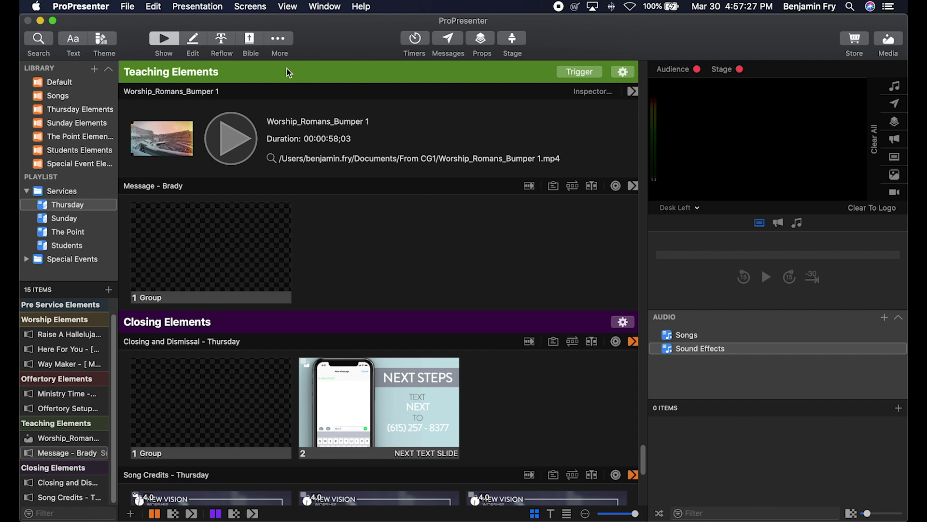
- Open the Bible lookup options, list purchased Bibles including NIV (2011), and show slide settings
{"action": "left_click", "coordinate": [251, 41]}
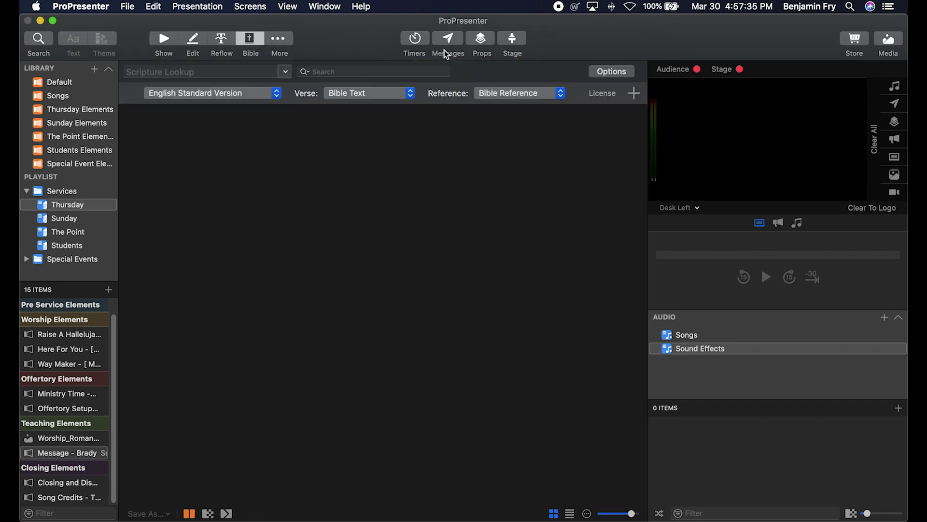
{"action": "left_click", "coordinate": [625, 71]}
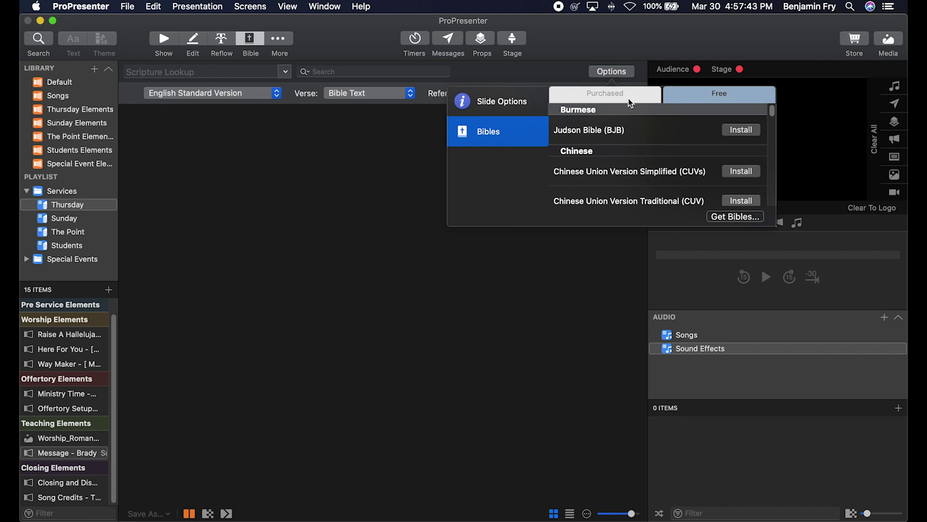
{"action": "left_click", "coordinate": [628, 94]}
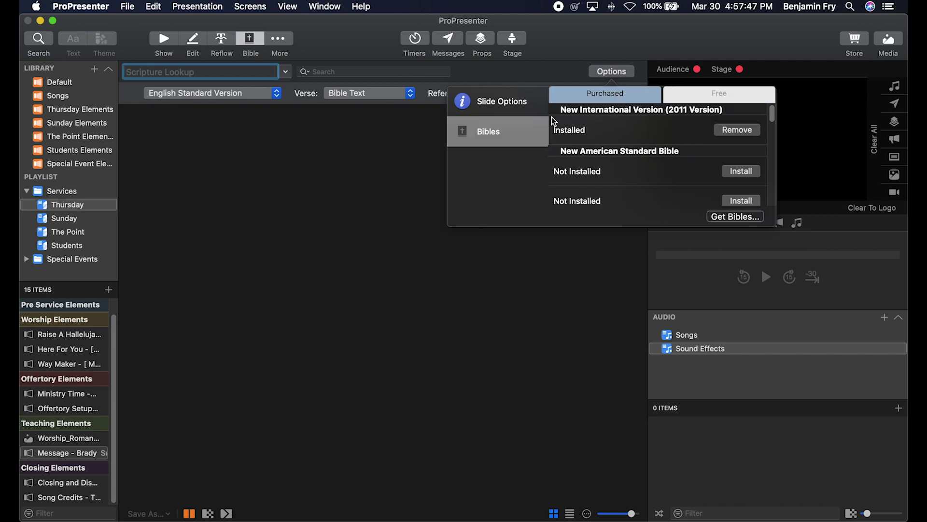
{"action": "left_click", "coordinate": [512, 107]}
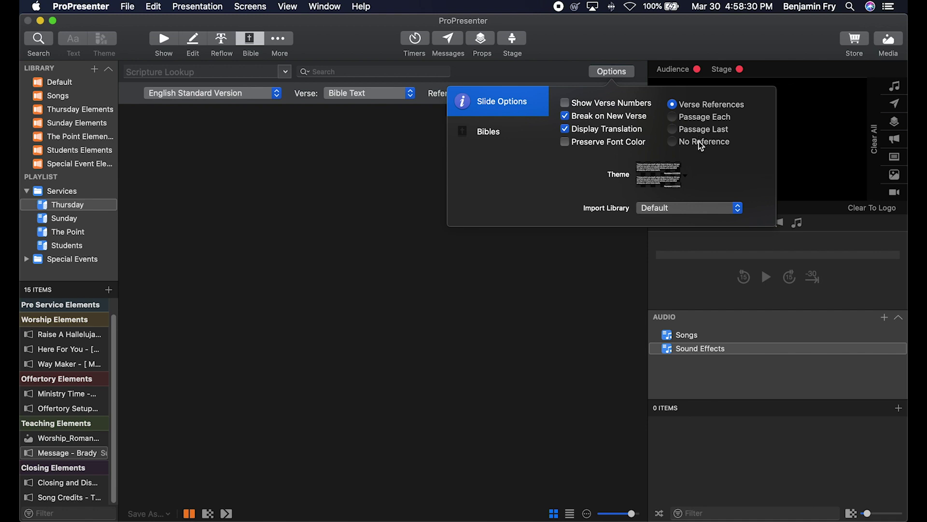
- Review the scripture slide theme and import library choices, keeping the Default import library
{"action": "left_click", "coordinate": [686, 175]}
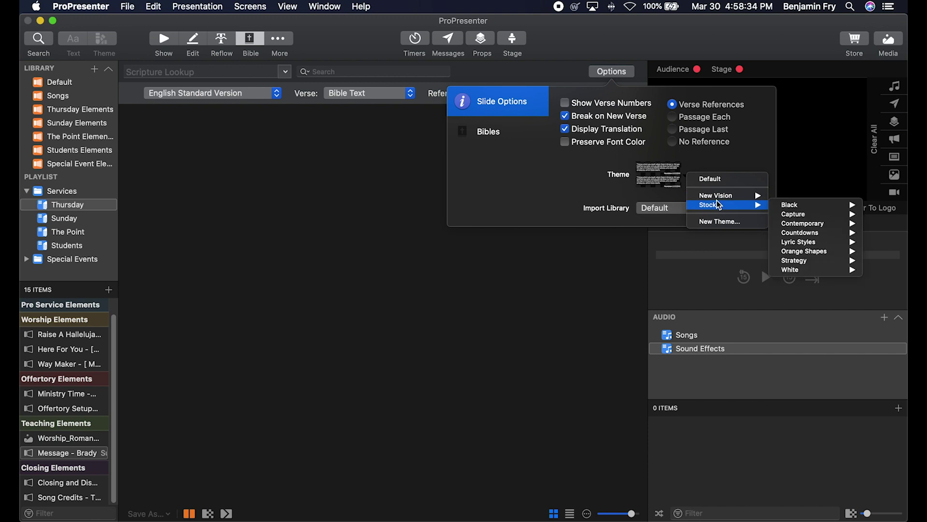
{"action": "left_click", "coordinate": [612, 200]}
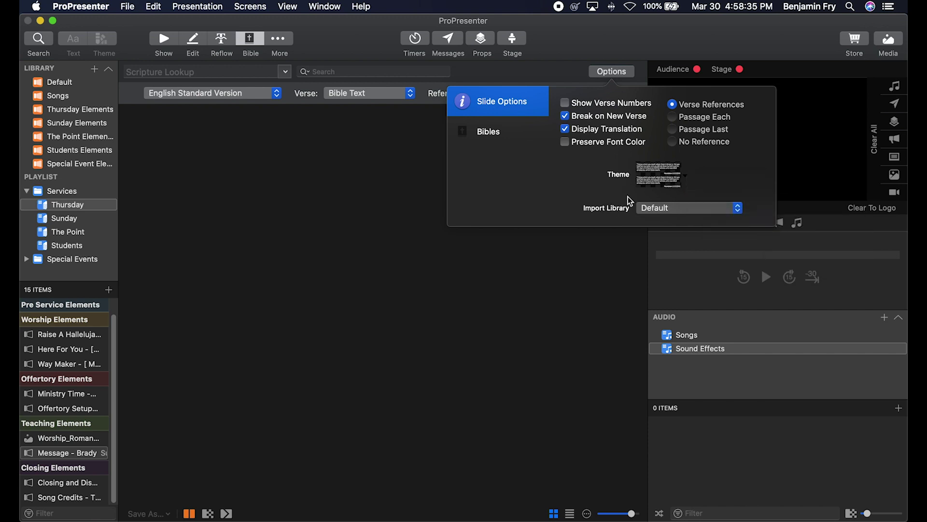
{"action": "left_click", "coordinate": [700, 211]}
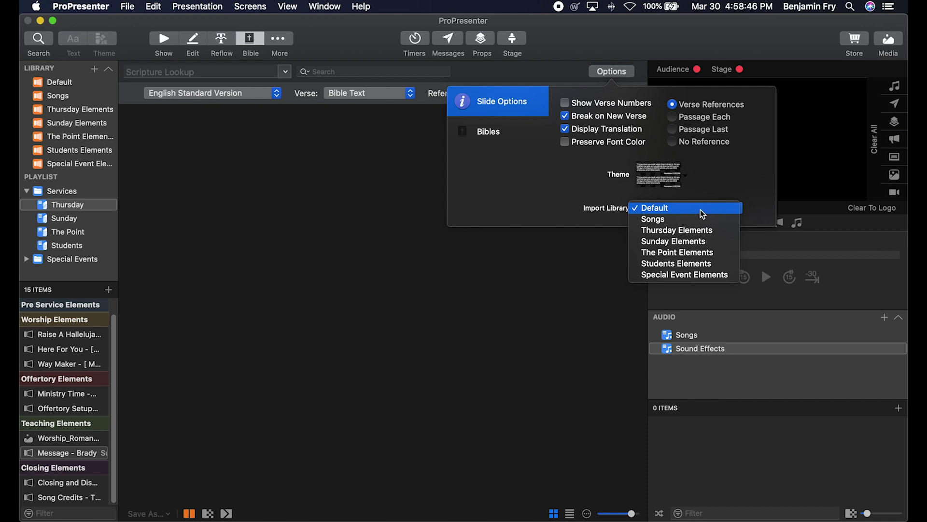
{"action": "left_click", "coordinate": [730, 183]}
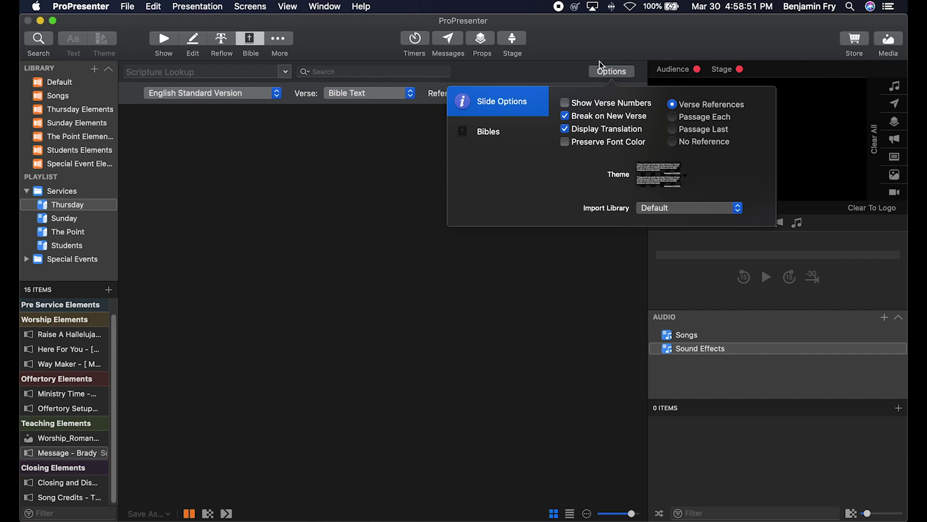
- Close the Bible options and keep English Standard Version as the translation
{"action": "left_click", "coordinate": [337, 219]}
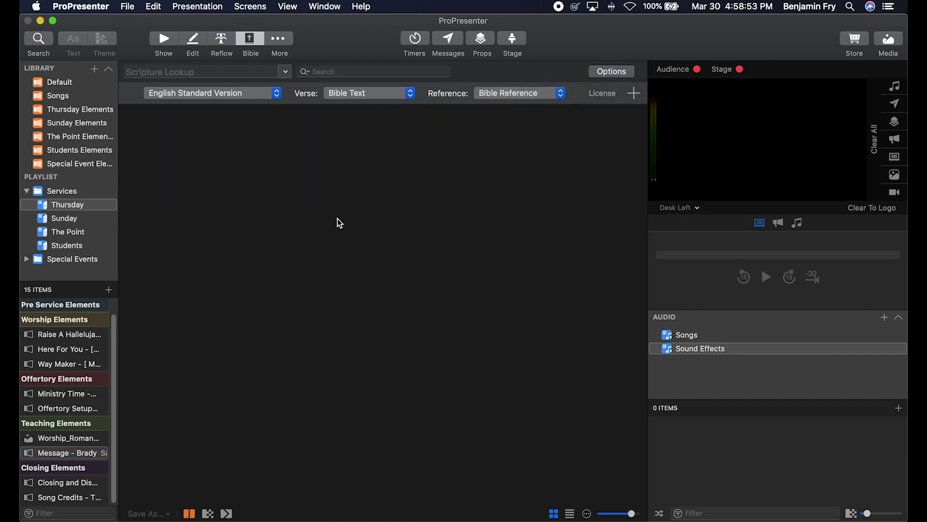
{"action": "left_click", "coordinate": [258, 100]}
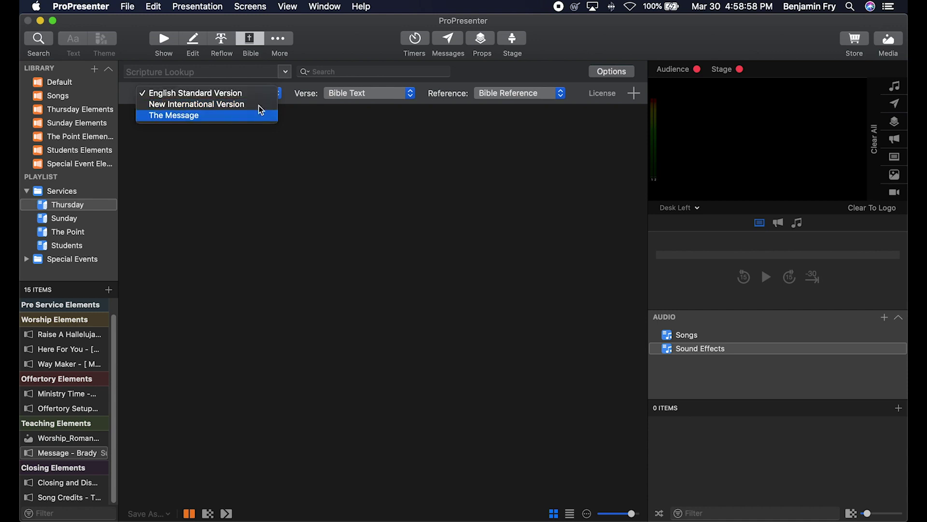
{"action": "left_click", "coordinate": [337, 153]}
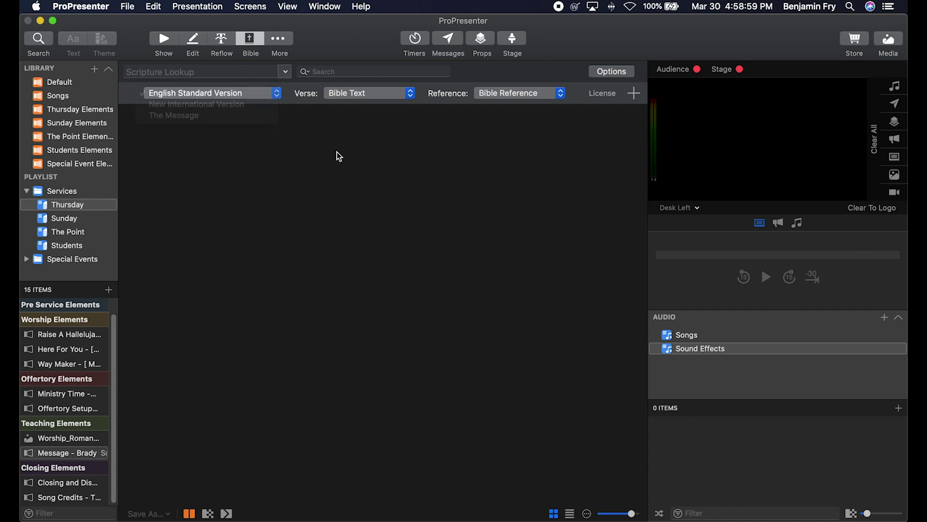
- Keep Bible Text as verse theme and Bible Reference as reference theme, then review the ESV licence
{"action": "left_click", "coordinate": [370, 94]}
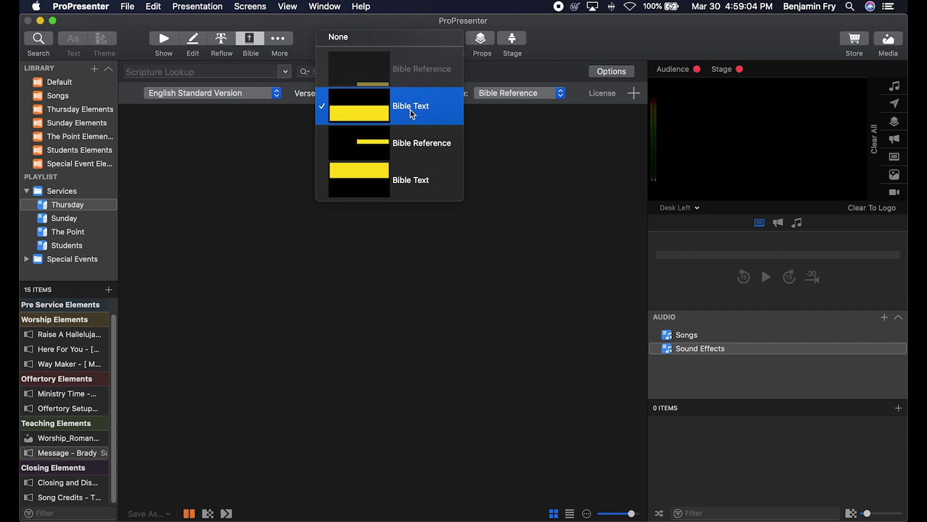
{"action": "left_click", "coordinate": [448, 109]}
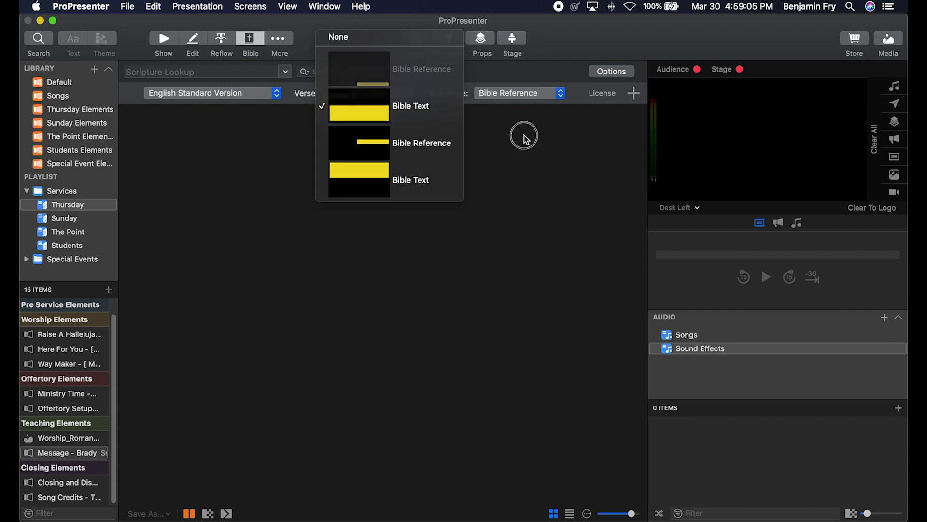
{"action": "left_click", "coordinate": [508, 99]}
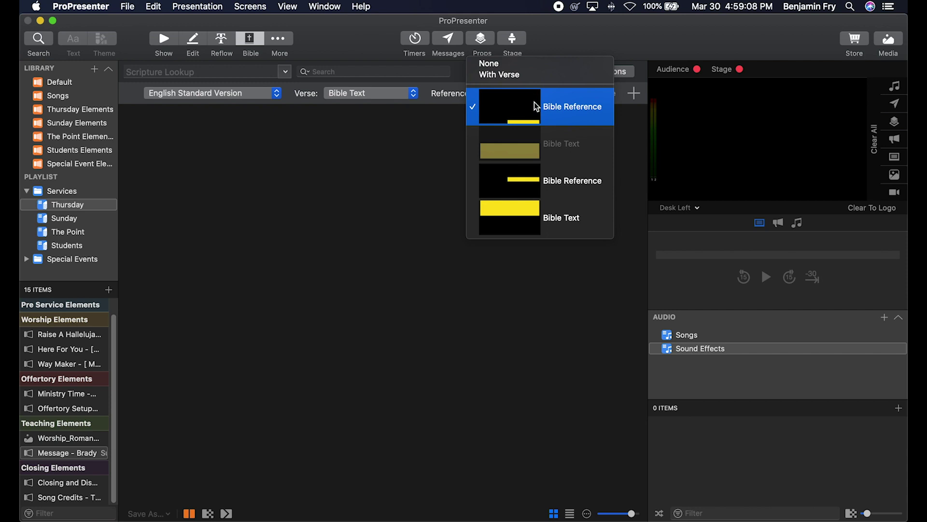
{"action": "left_click", "coordinate": [629, 131]}
{"action": "left_click", "coordinate": [602, 94]}
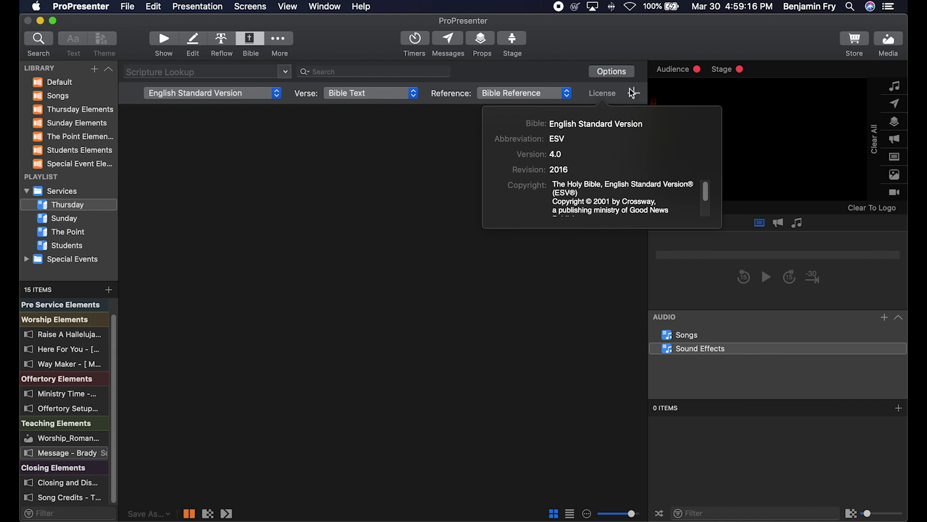
{"action": "left_click", "coordinate": [456, 167]}
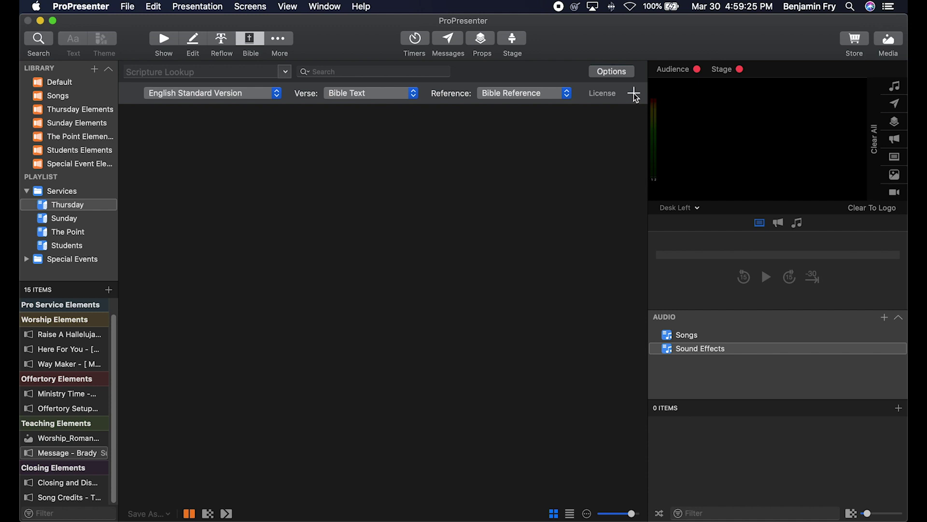
- Add New International Version as a second translation with Bible Text and Bible Reference themes
{"action": "left_click", "coordinate": [633, 94]}
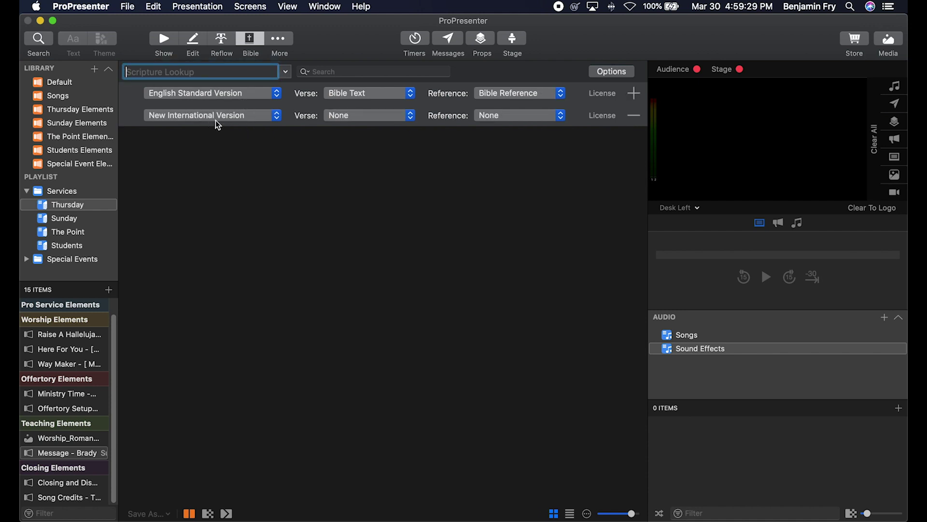
{"action": "left_click", "coordinate": [349, 117]}
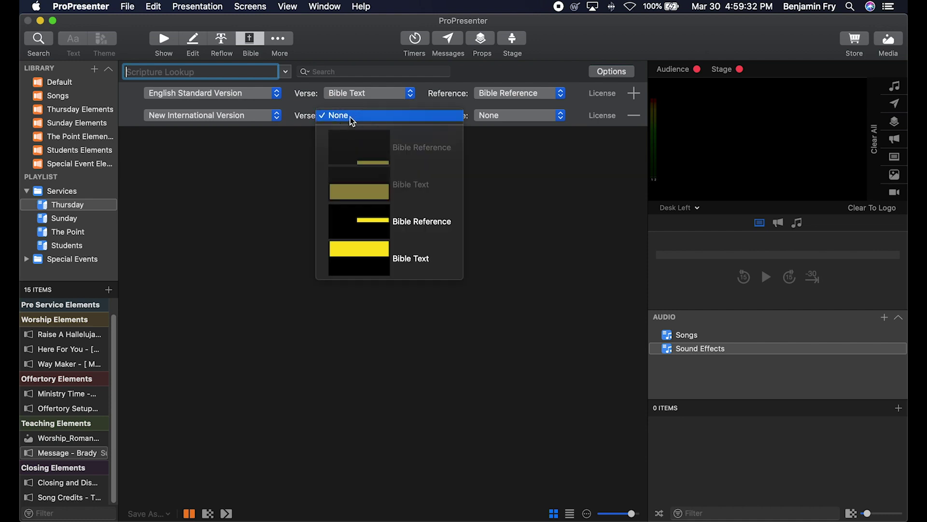
{"action": "left_click", "coordinate": [370, 260]}
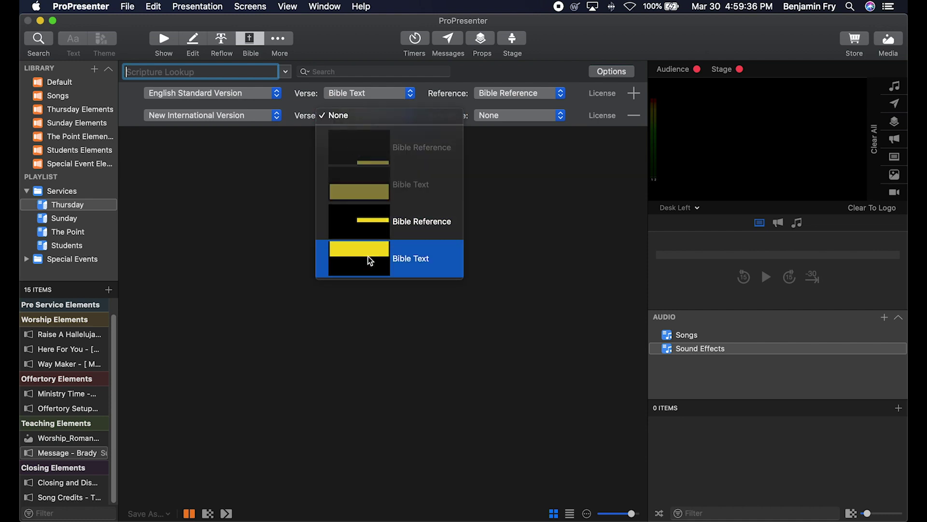
{"action": "left_click", "coordinate": [505, 115]}
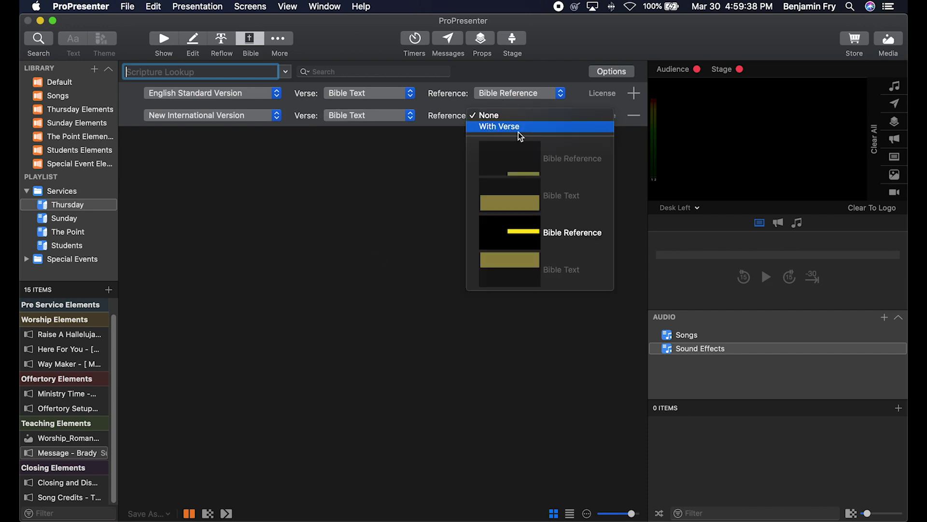
{"action": "left_click", "coordinate": [430, 231]}
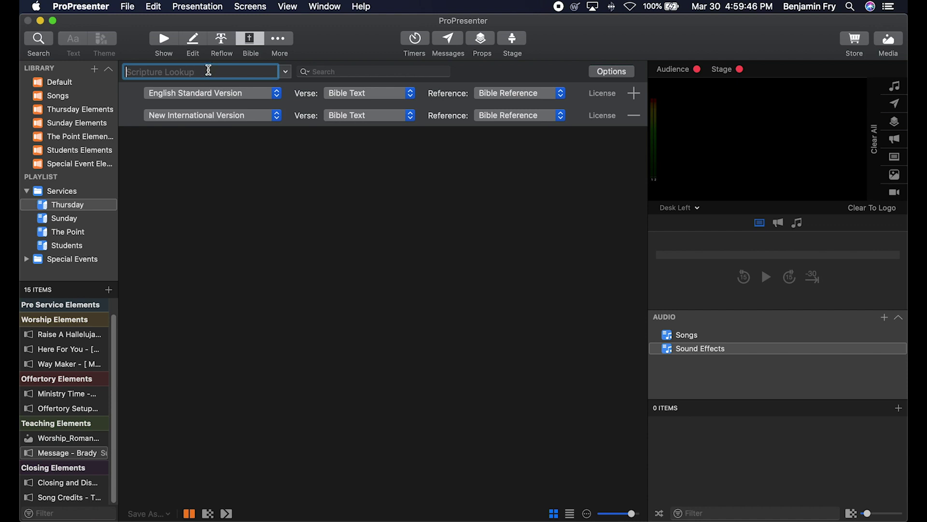
- Look up 'rev 2:3' to get a Revelation 2:3 slide in NIV and ESV
{"action": "type", "text": "rev 2:3"}
{"action": "key", "text": "Return"}
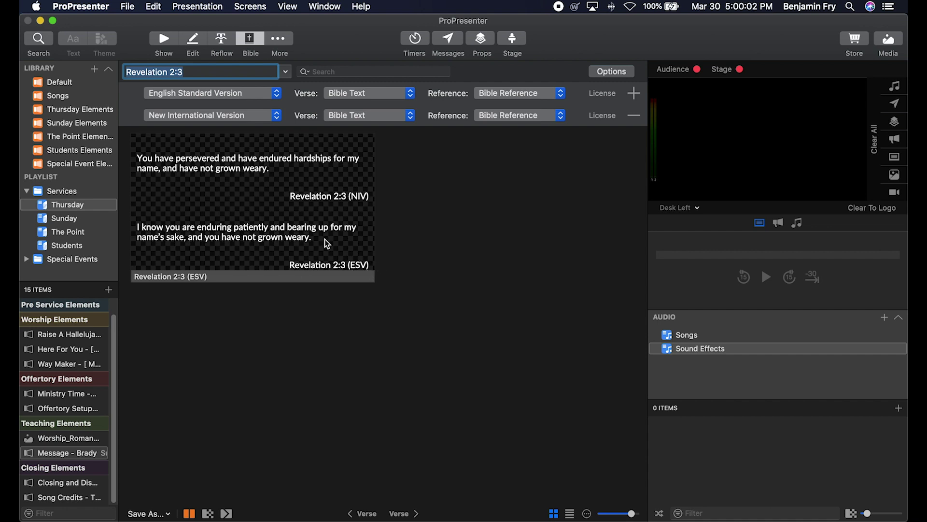
- Remove the NIV translation and pick 1 Samuel 1:4 from the book and chapter list
{"action": "left_click", "coordinate": [633, 118]}
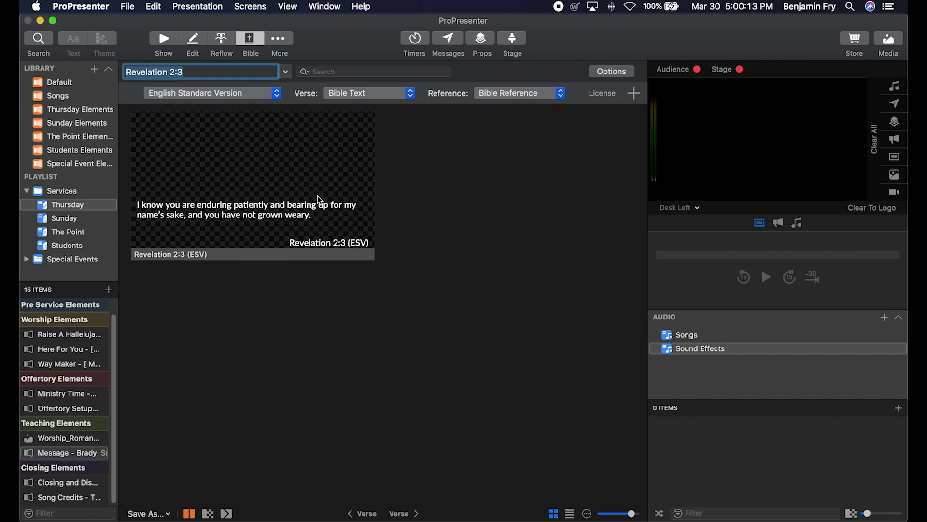
{"action": "left_click", "coordinate": [286, 74]}
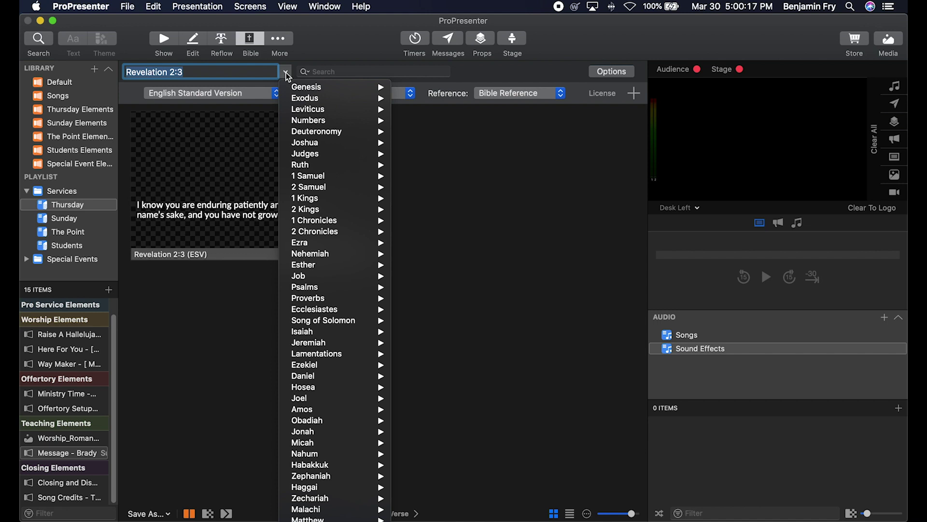
{"action": "mouse_move", "coordinate": [327, 176]}
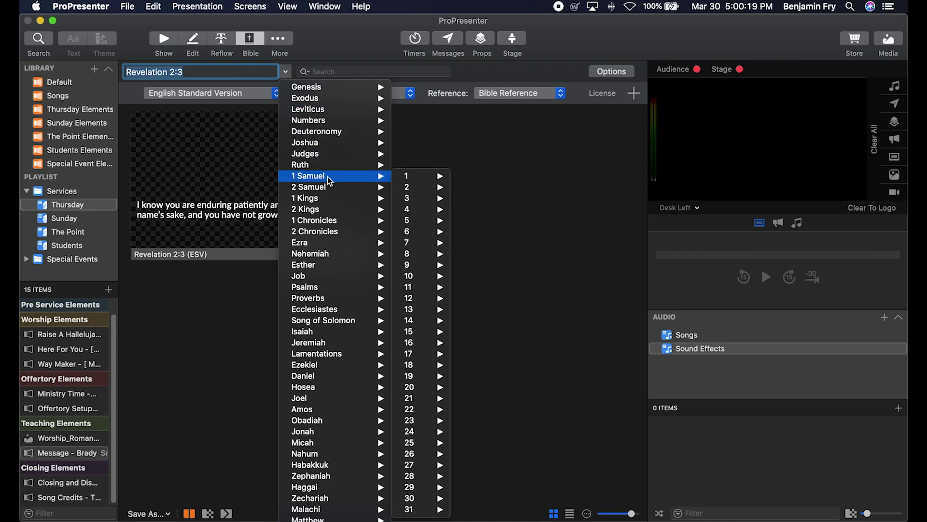
{"action": "mouse_move", "coordinate": [408, 177]}
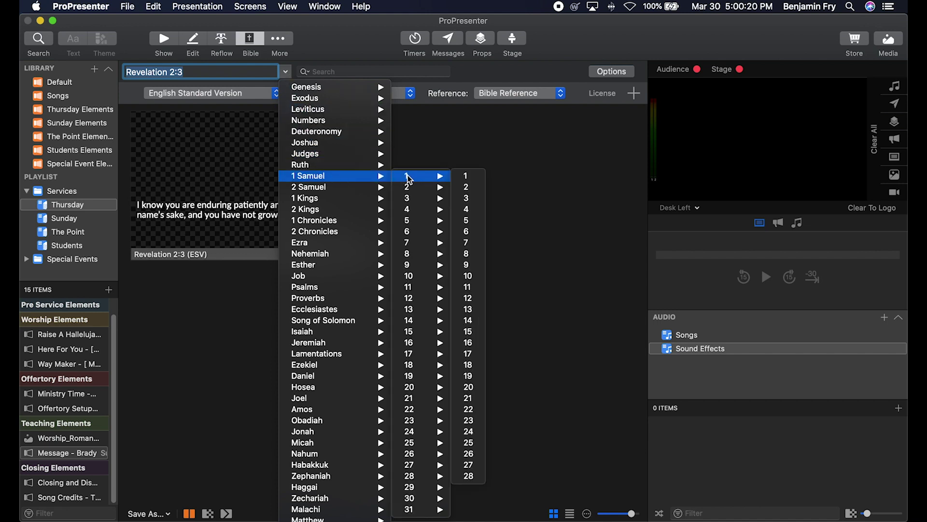
{"action": "left_click", "coordinate": [467, 209]}
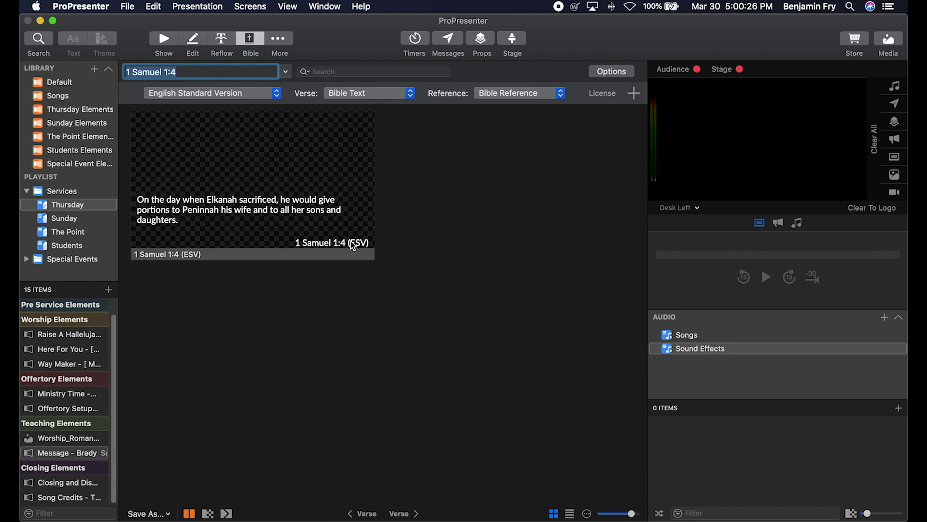
- Search the Bible for 'love', load Luke 6:32, and extend it to Luke 6:31-33
{"action": "left_click", "coordinate": [357, 72]}
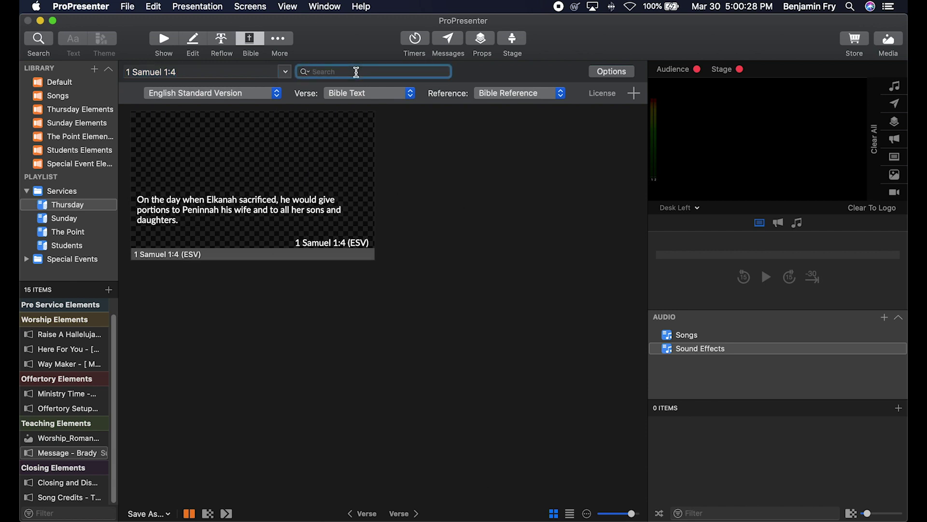
{"action": "type", "text": "love"}
{"action": "key", "text": "Return"}
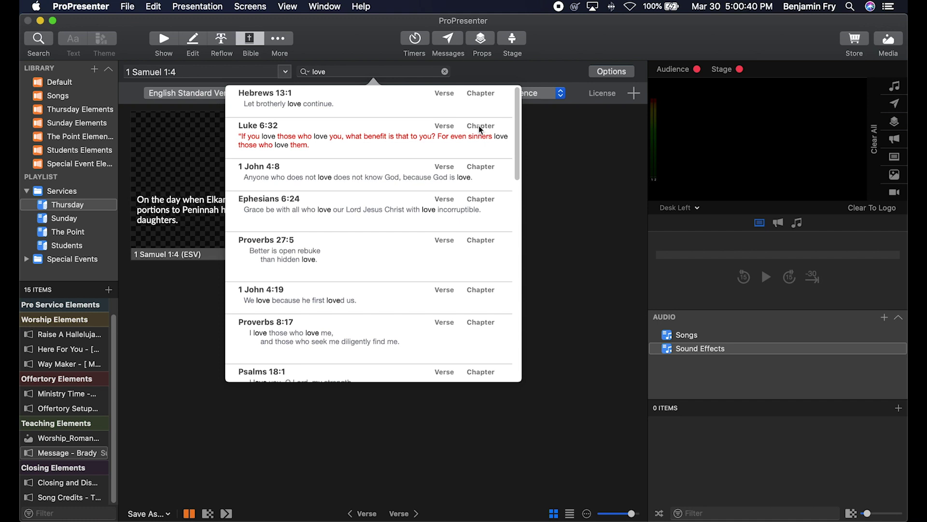
{"action": "left_click", "coordinate": [447, 126]}
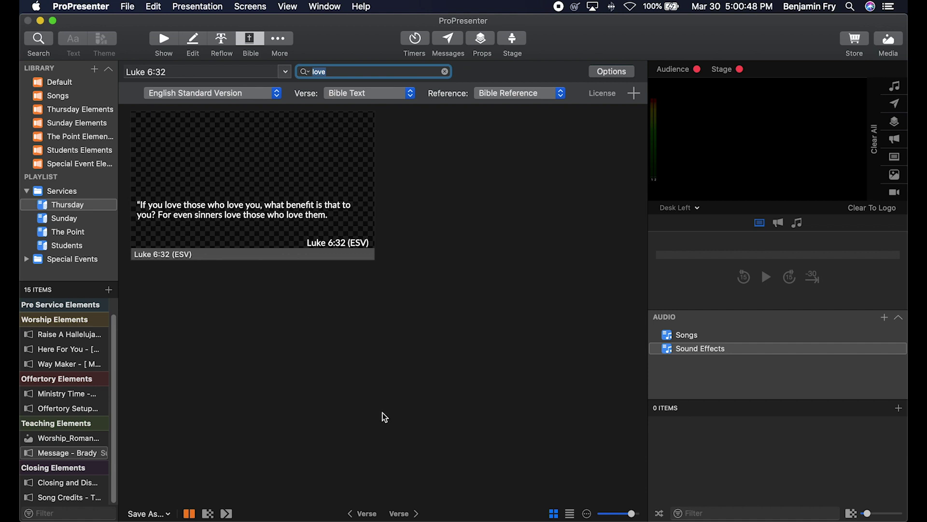
{"action": "left_click", "coordinate": [369, 515]}
{"action": "left_click", "coordinate": [409, 515]}
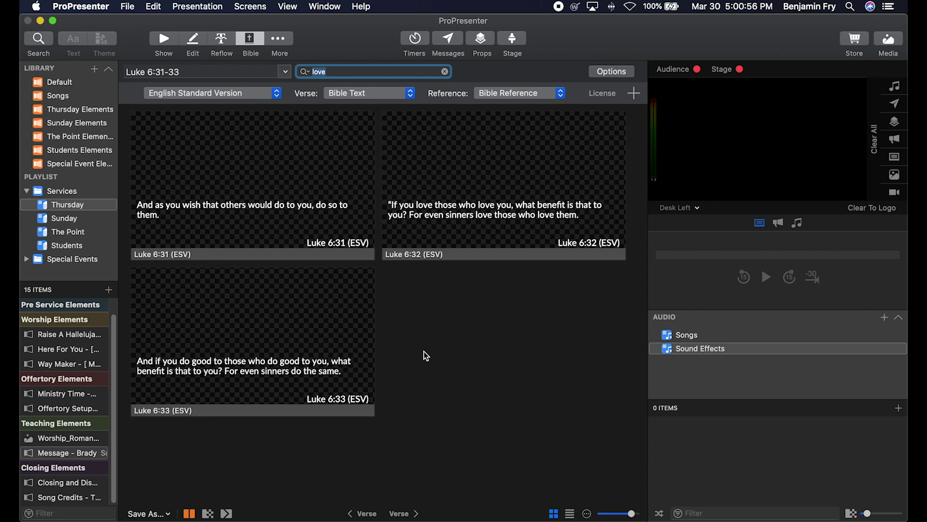
- Switch between list and grid views, and check slide display and transition options without changes
{"action": "left_click", "coordinate": [570, 513]}
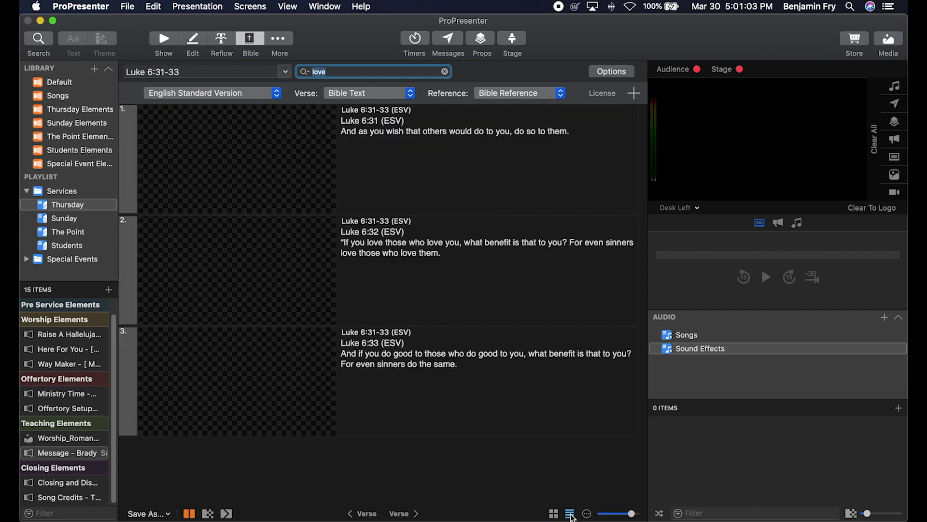
{"action": "left_click", "coordinate": [554, 513]}
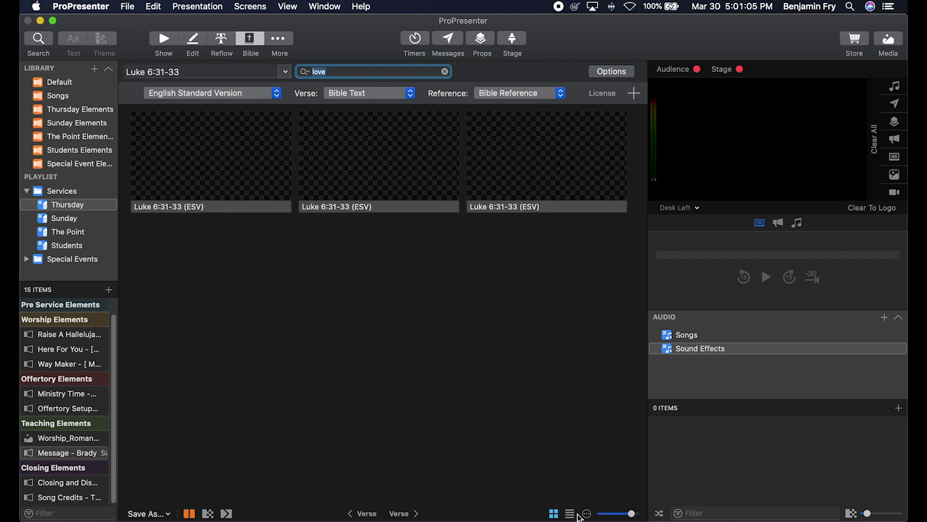
{"action": "left_click", "coordinate": [586, 513]}
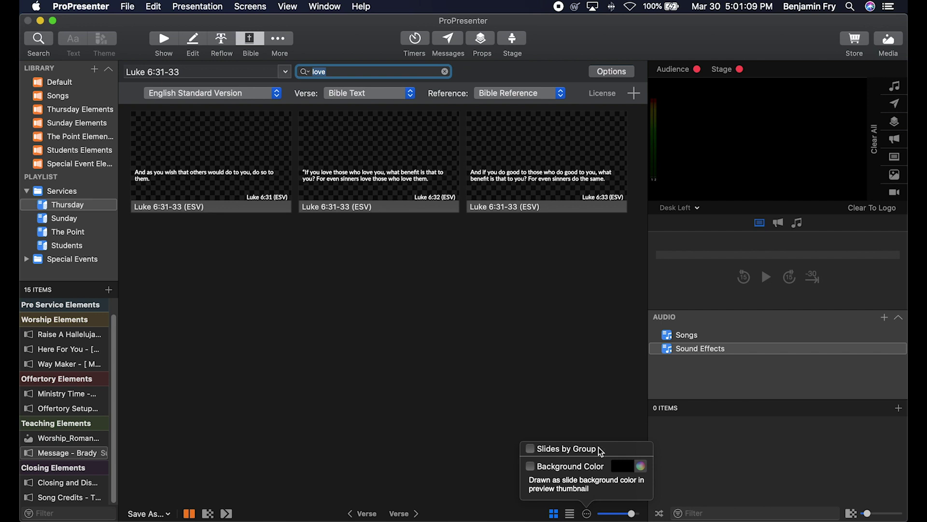
{"action": "left_click", "coordinate": [488, 456]}
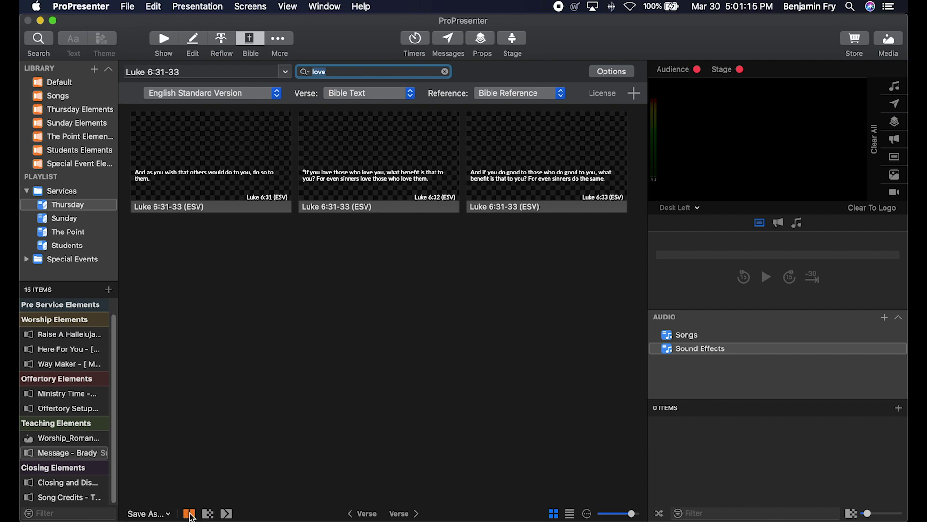
{"action": "left_click", "coordinate": [226, 513]}
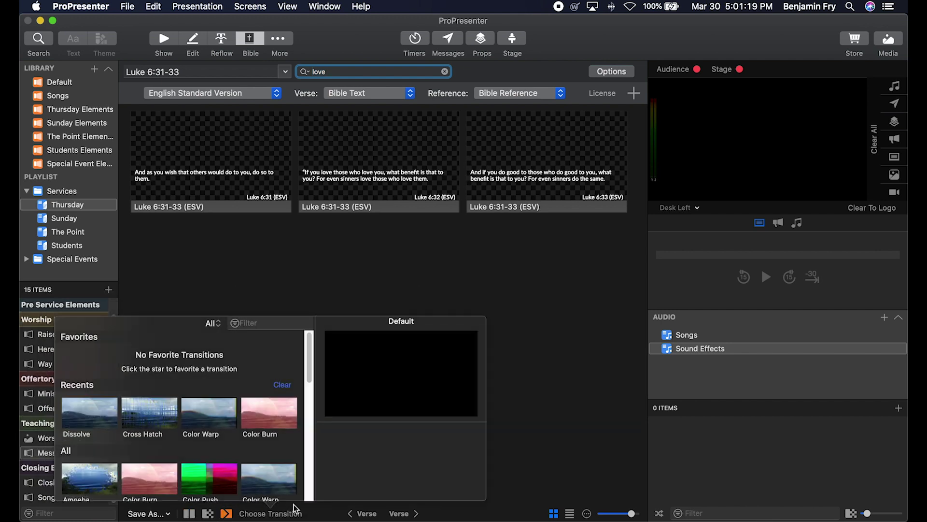
{"action": "left_click", "coordinate": [545, 445]}
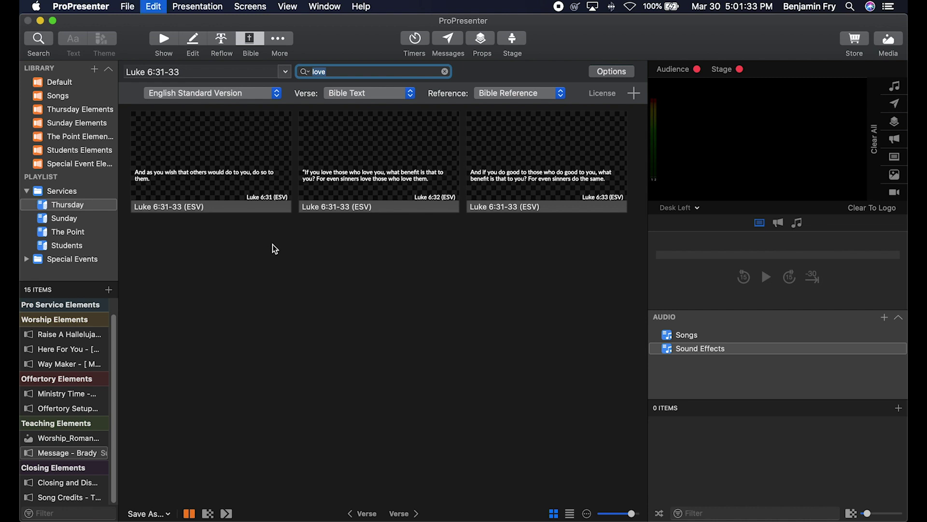
- Select all three Luke 6:31-33 verse slides and copy them
{"action": "left_click", "coordinate": [330, 258]}
{"action": "left_click", "coordinate": [445, 72]}
{"action": "key", "text": "super+a"}
{"action": "right_click", "coordinate": [236, 167]}
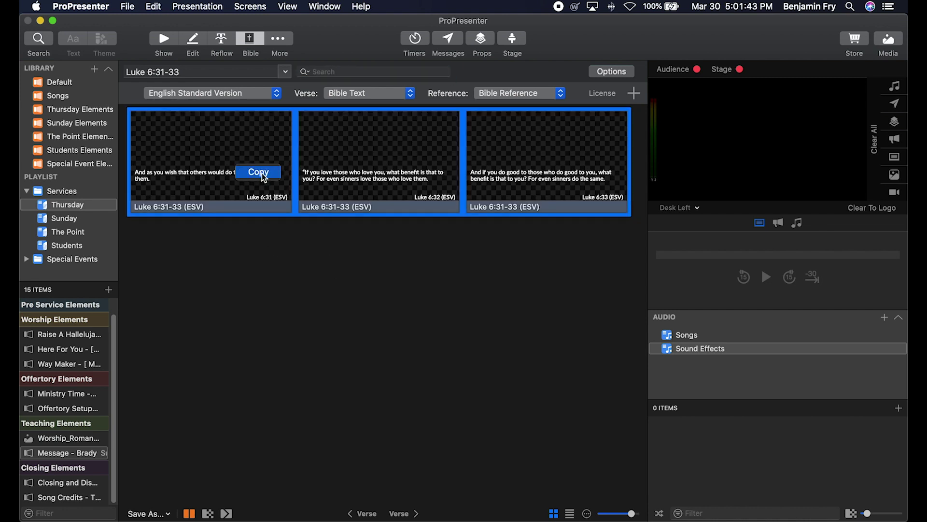
{"action": "left_click", "coordinate": [262, 173]}
- Paste the verses into the Message - Brady presentation, then return to the Bible lookup
{"action": "left_click", "coordinate": [165, 43]}
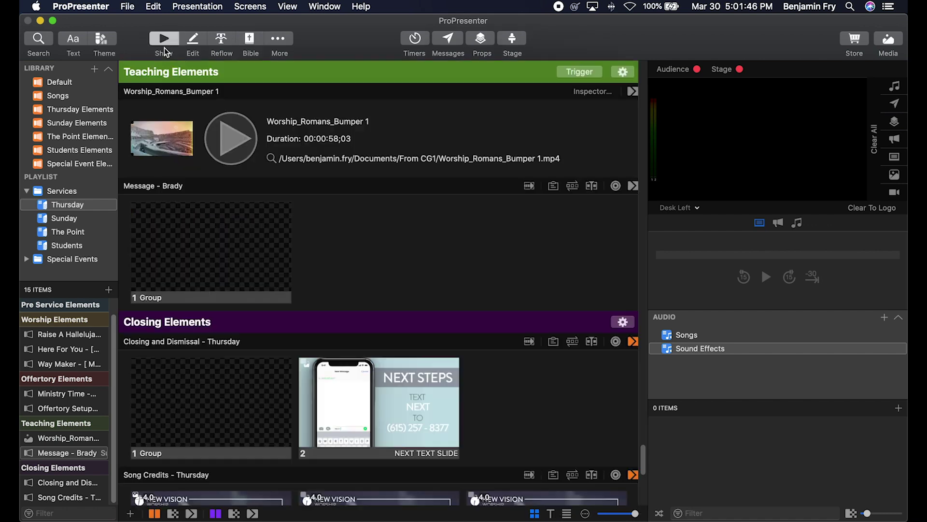
{"action": "right_click", "coordinate": [251, 261]}
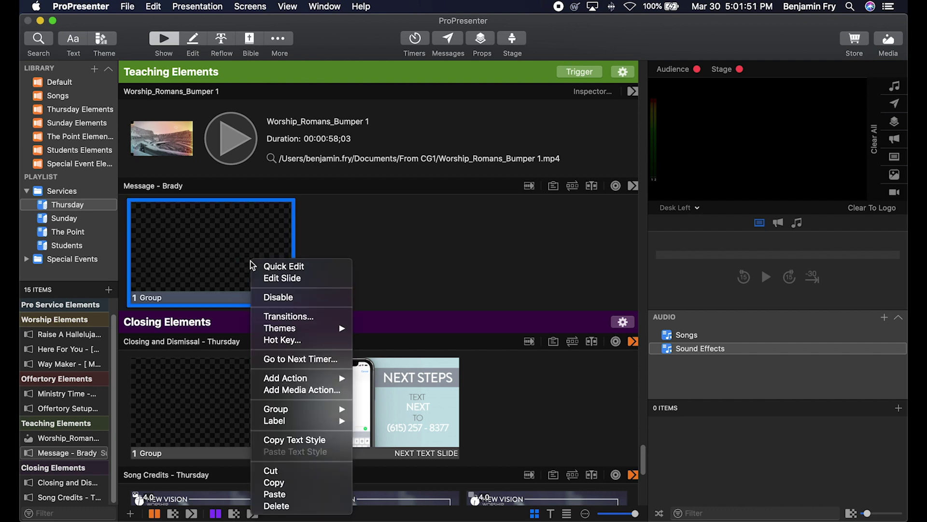
{"action": "left_click", "coordinate": [301, 495]}
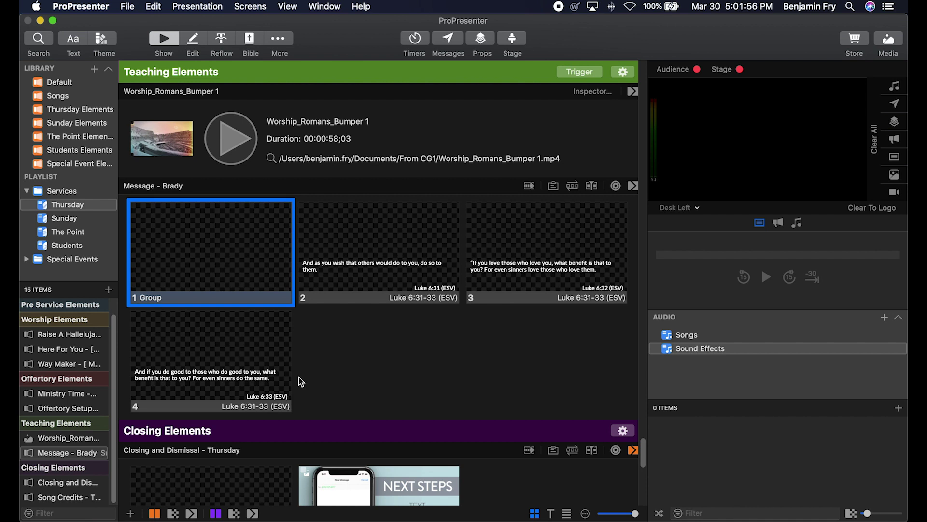
{"action": "left_click", "coordinate": [251, 38]}
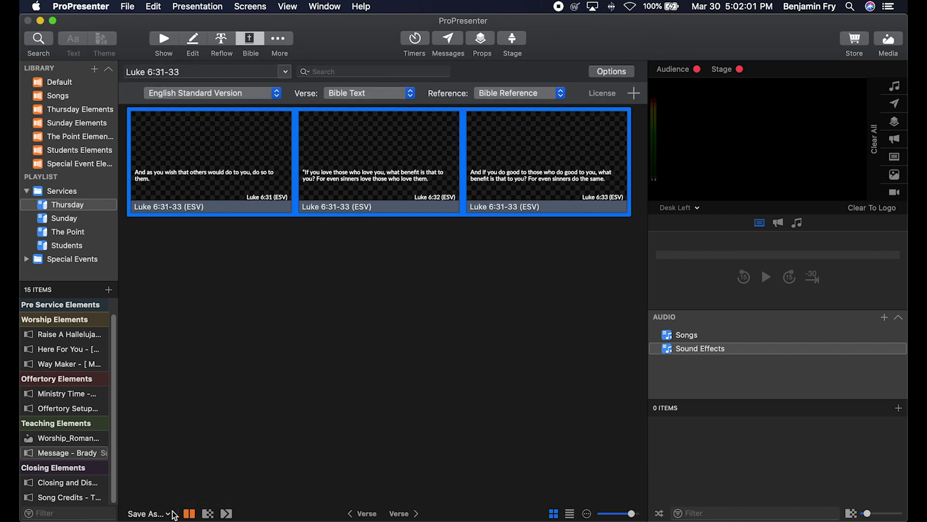
- Save Luke 6:31-33 (ESV) to the Thursday playlist and view it in the Default library
{"action": "left_click", "coordinate": [170, 515]}
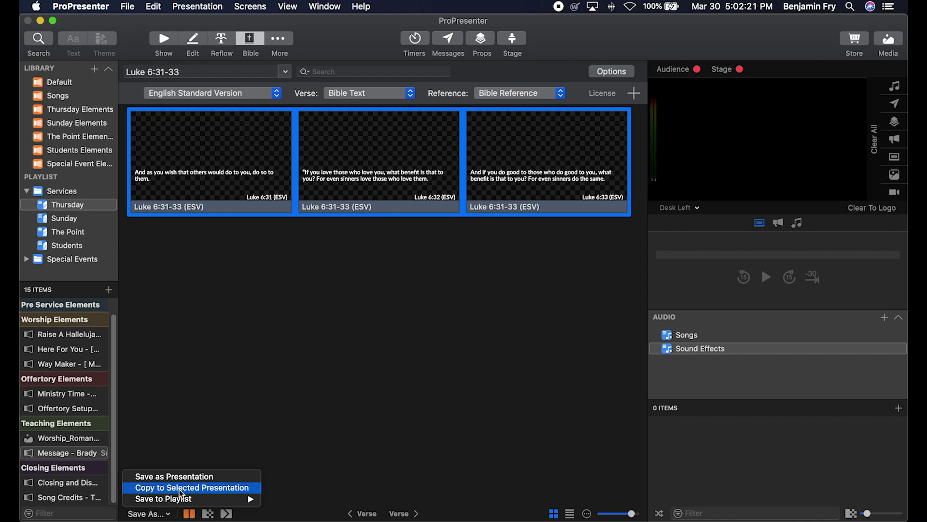
{"action": "left_click", "coordinate": [160, 421]}
{"action": "left_click", "coordinate": [92, 452]}
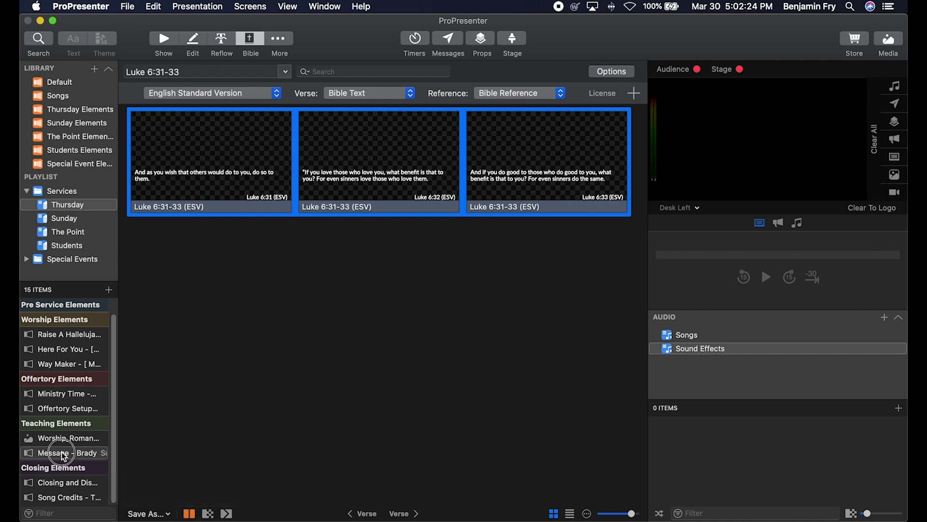
{"action": "left_click", "coordinate": [161, 511]}
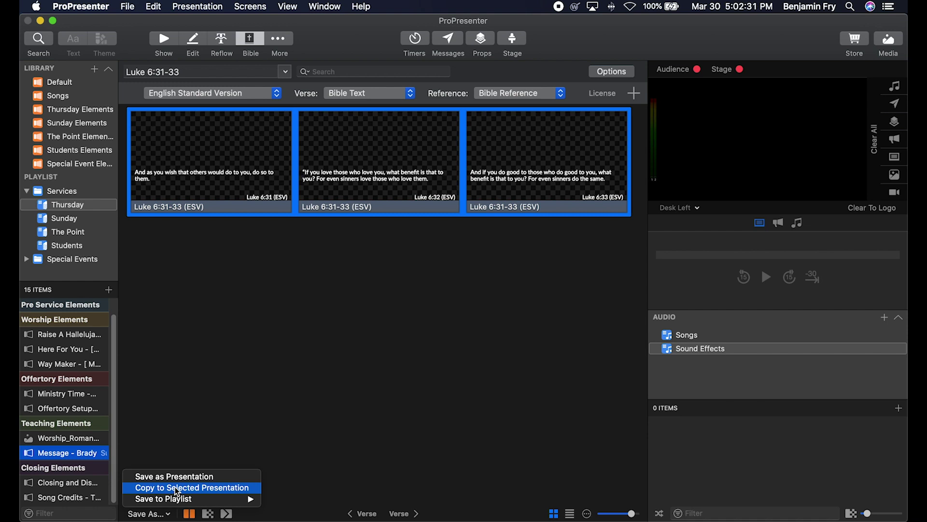
{"action": "mouse_move", "coordinate": [180, 500]}
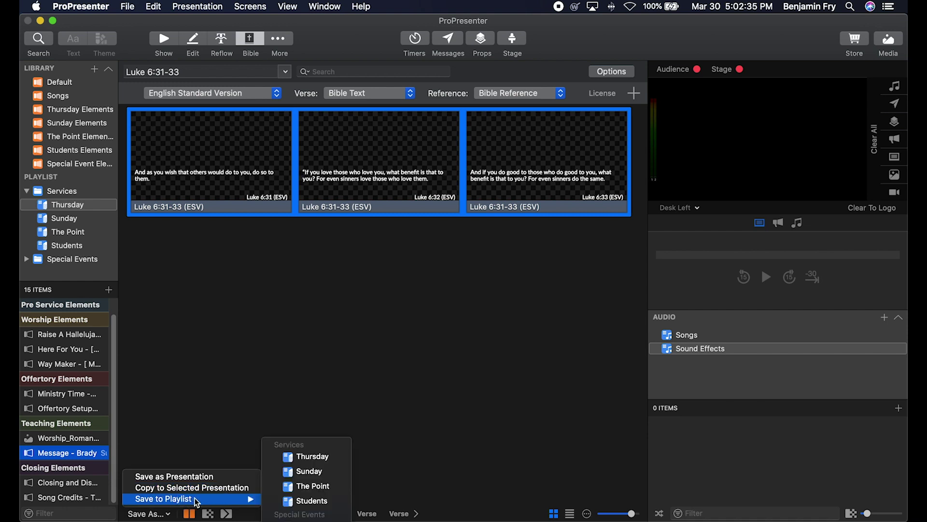
{"action": "left_click", "coordinate": [319, 459]}
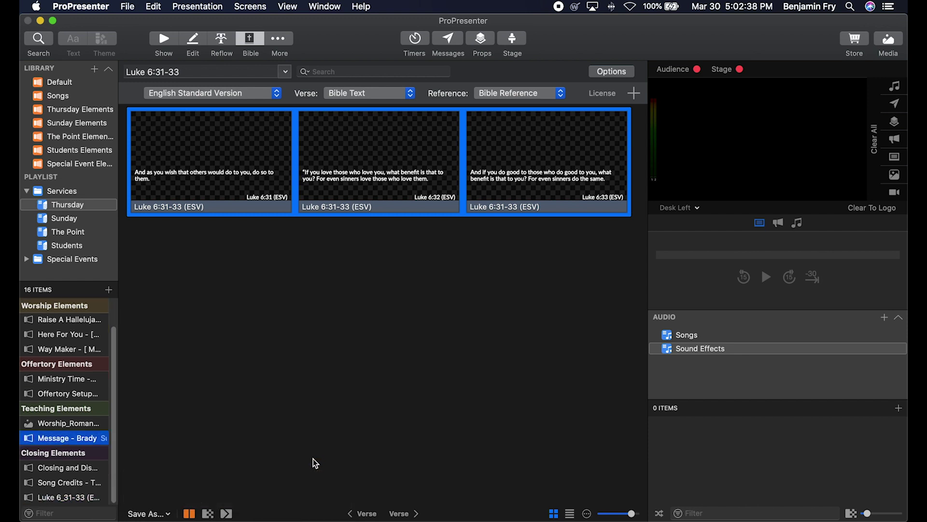
{"action": "left_click", "coordinate": [71, 497]}
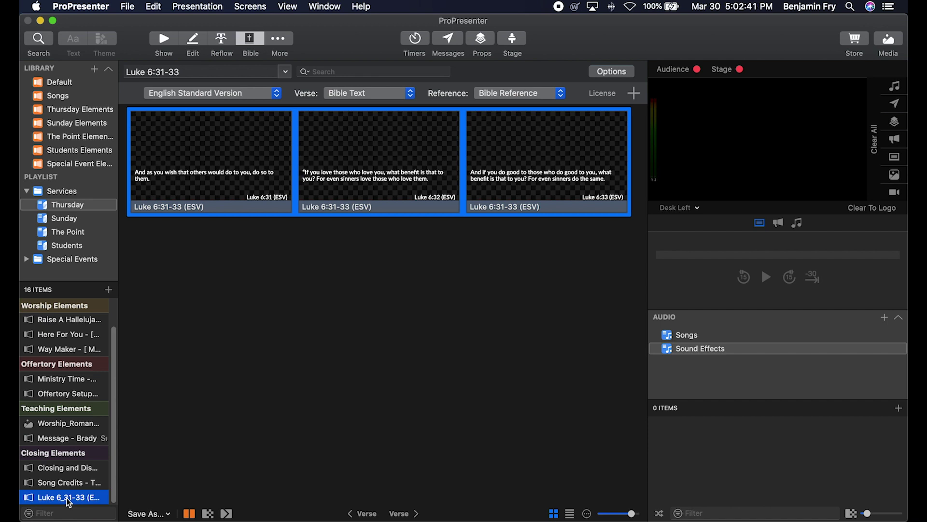
{"action": "left_click", "coordinate": [58, 84]}
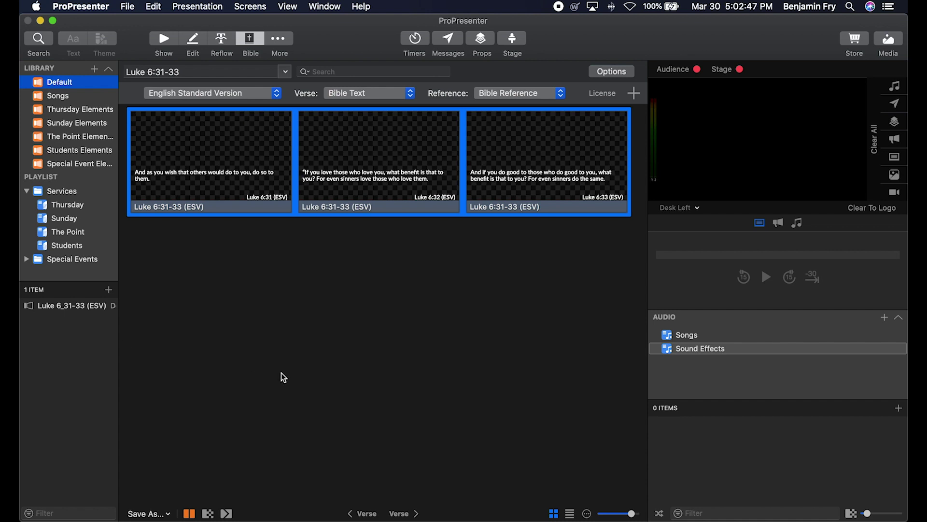
{"action": "left_click", "coordinate": [244, 174]}
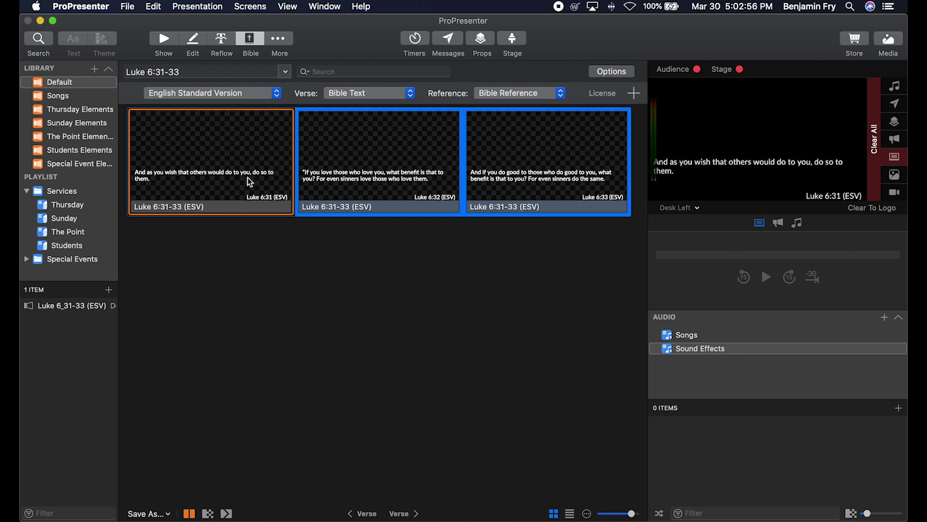
{"action": "left_click", "coordinate": [389, 158]}
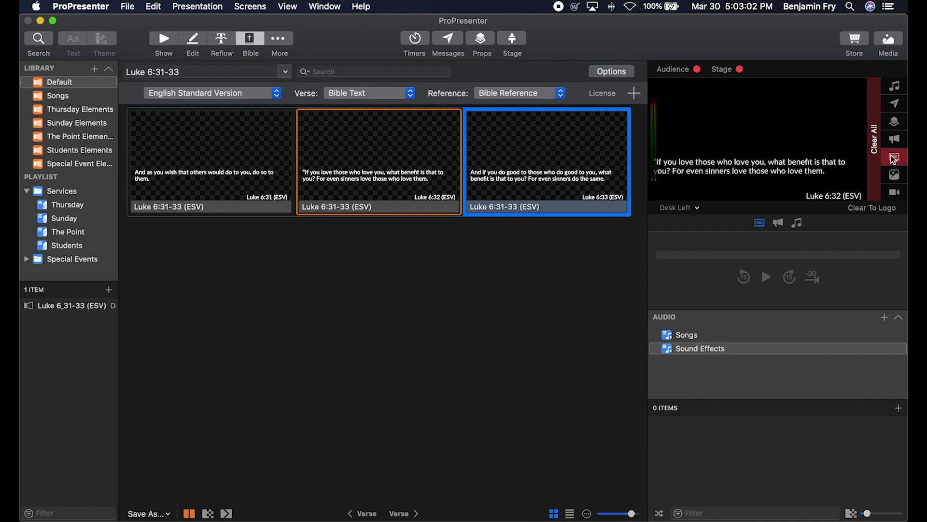
{"action": "left_click", "coordinate": [876, 157]}
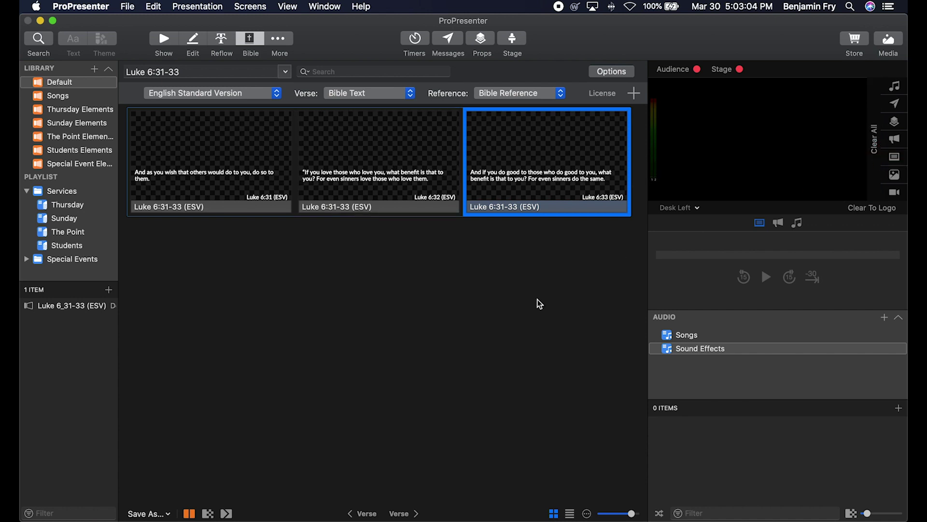